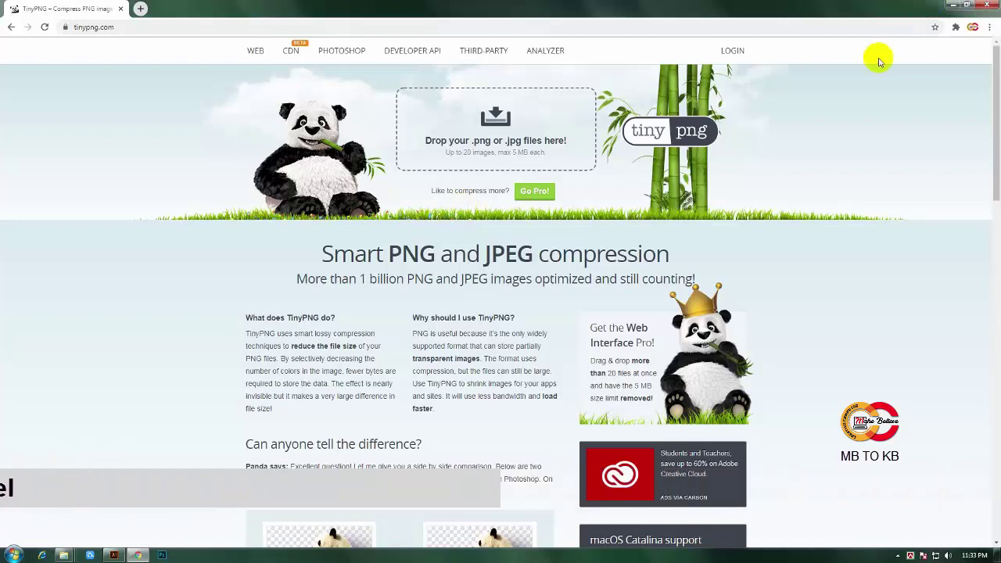
- Minimize the browser, preview the Flower image from the desktop in the photo viewer, and close the viewer
click(953, 7)
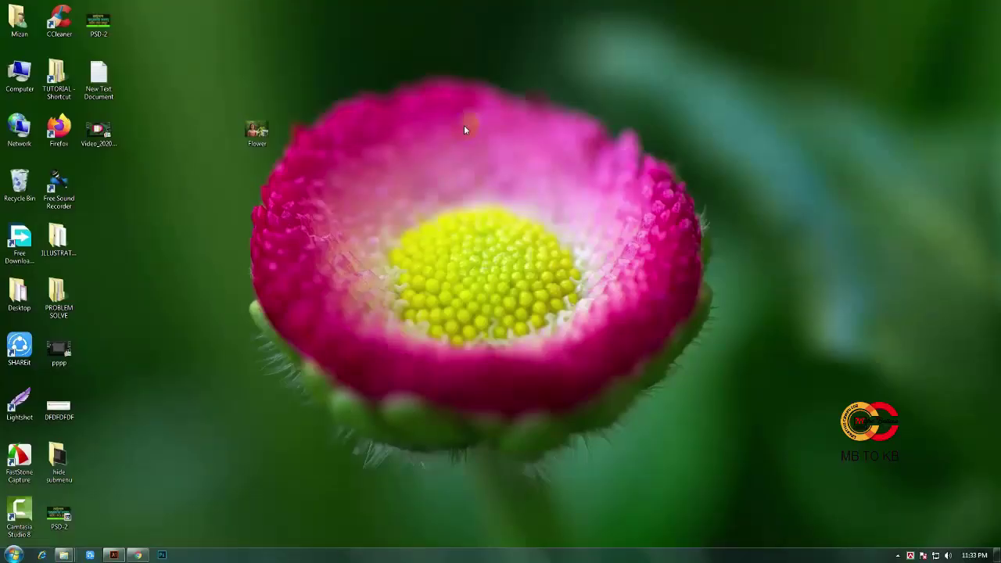
mouse_move(257, 129)
mouse_down()
mouse_move(305, 143)
mouse_move(265, 106)
mouse_move(260, 127)
mouse_move(308, 130)
mouse_move(256, 133)
mouse_up()
double_click(257, 131)
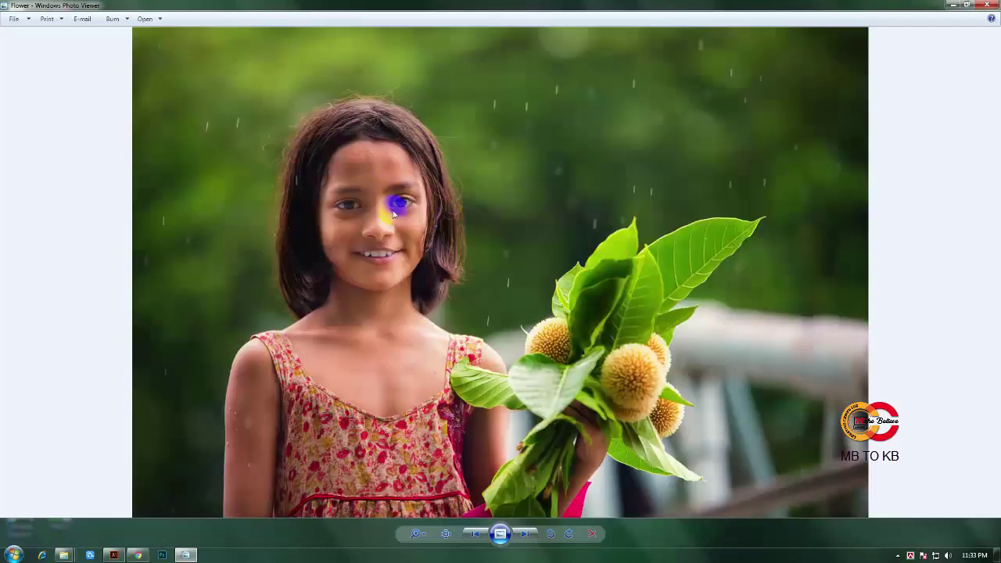
click(990, 5)
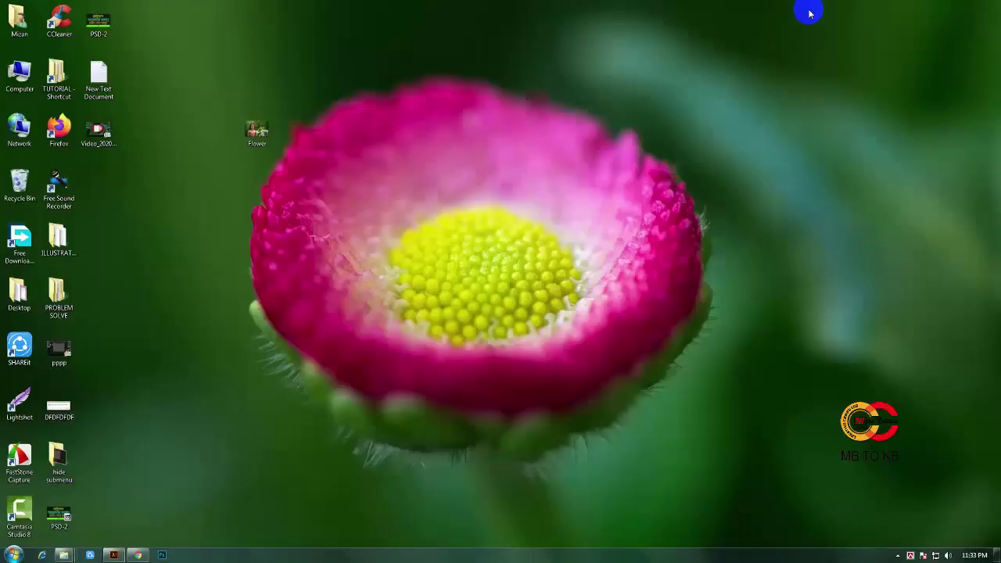
- Check the file size of the desktop Flower image in its properties and close them
drag(263, 137, 258, 123)
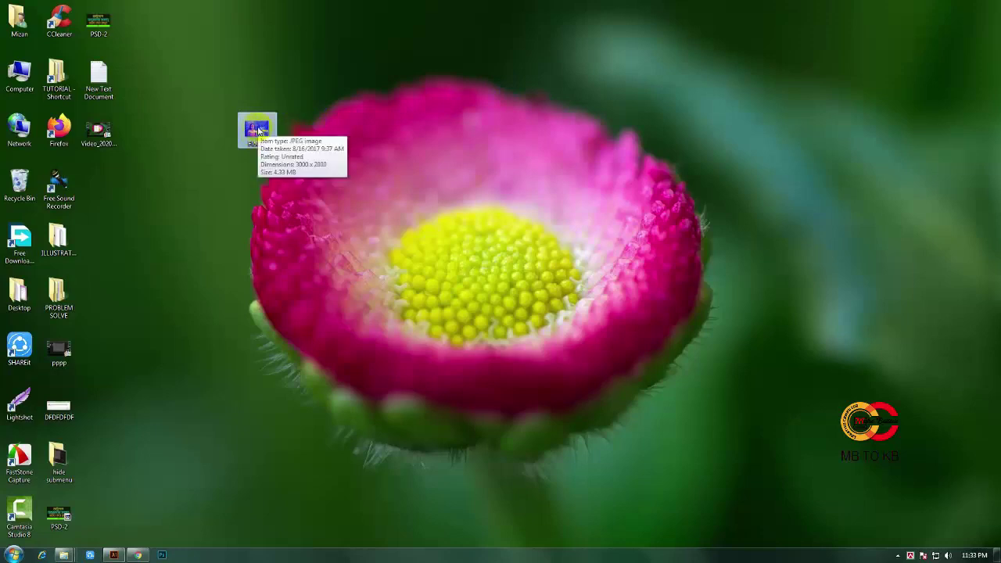
right_click(258, 132)
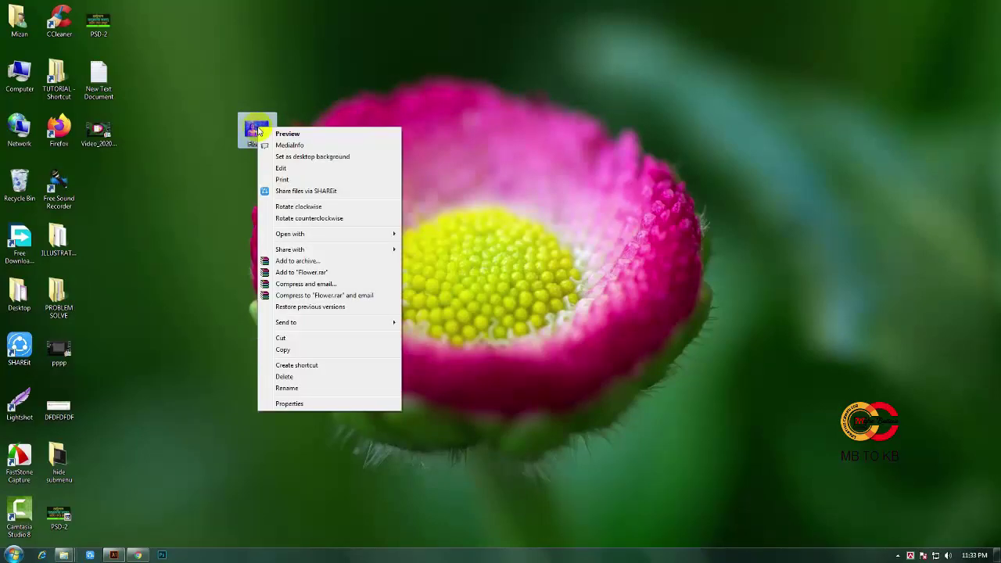
click(291, 402)
drag(360, 134, 491, 116)
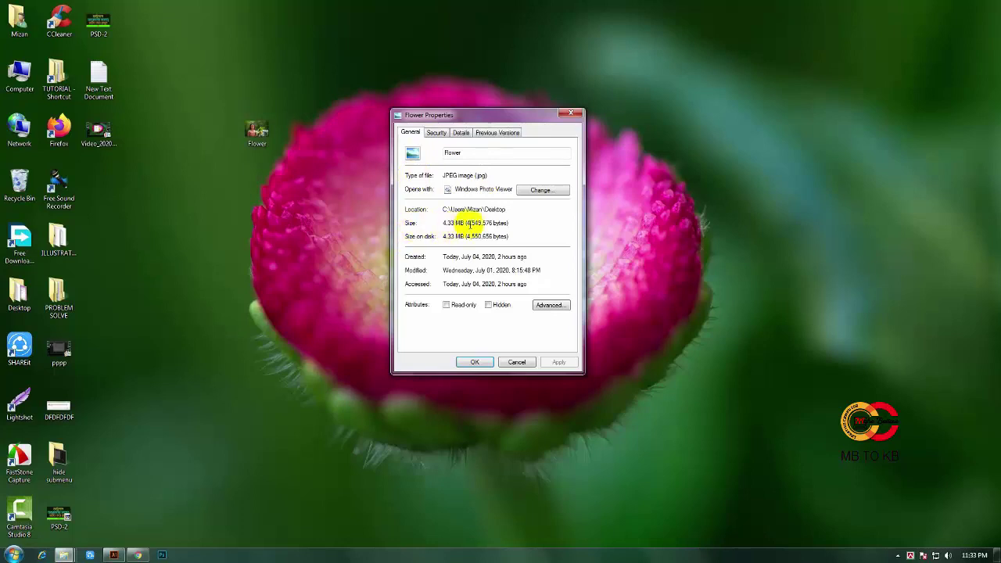
click(518, 363)
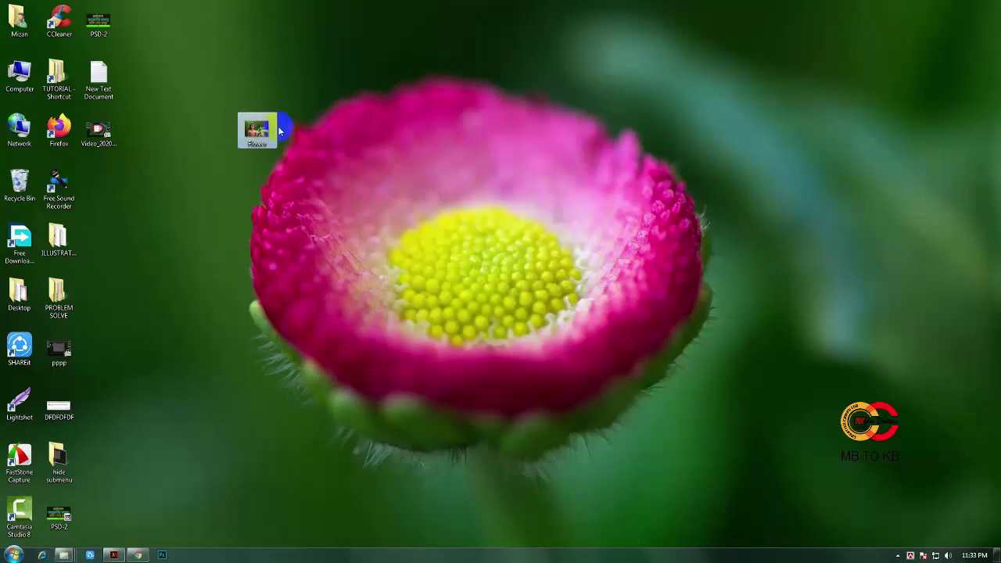
click(312, 124)
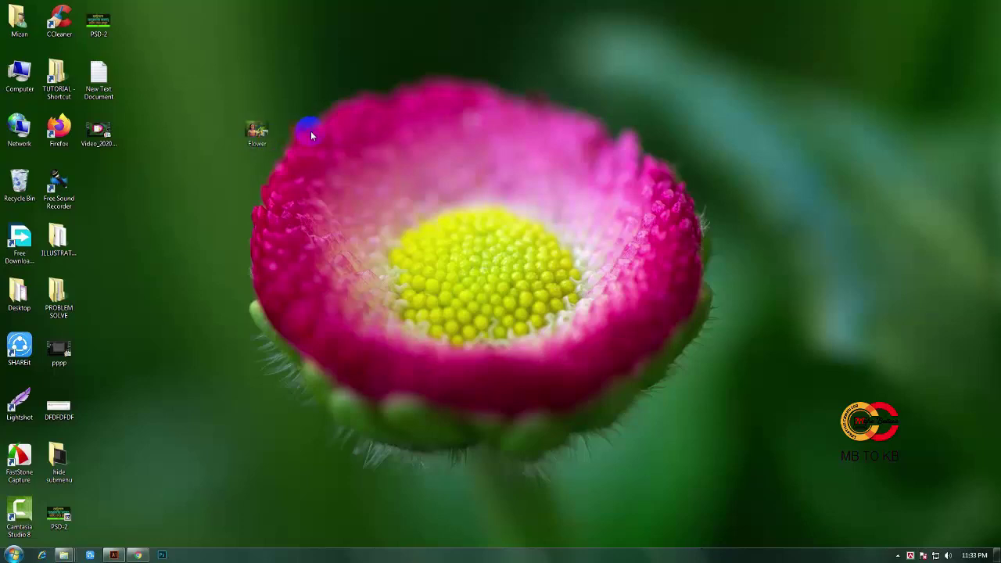
click(259, 133)
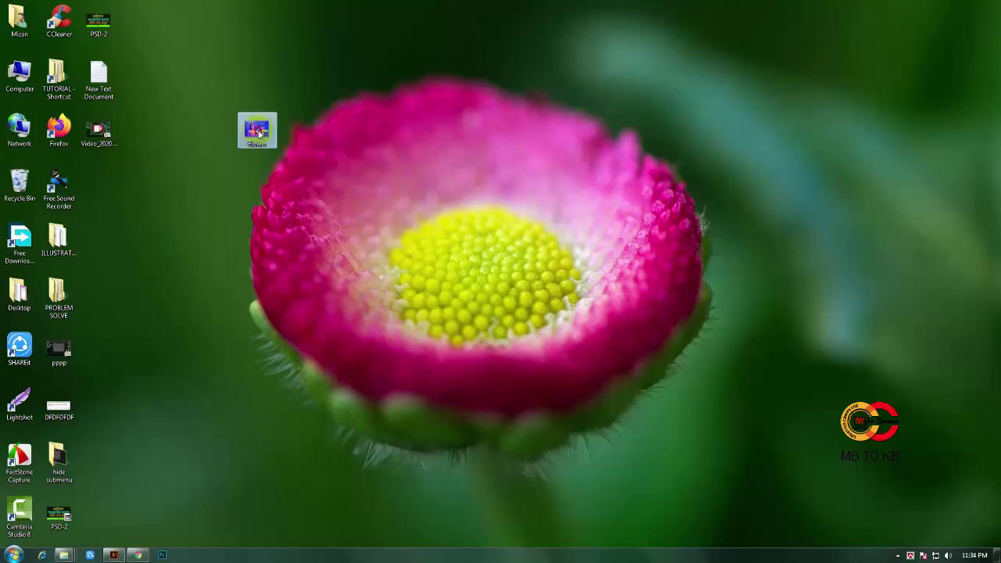
mouse_move(271, 133)
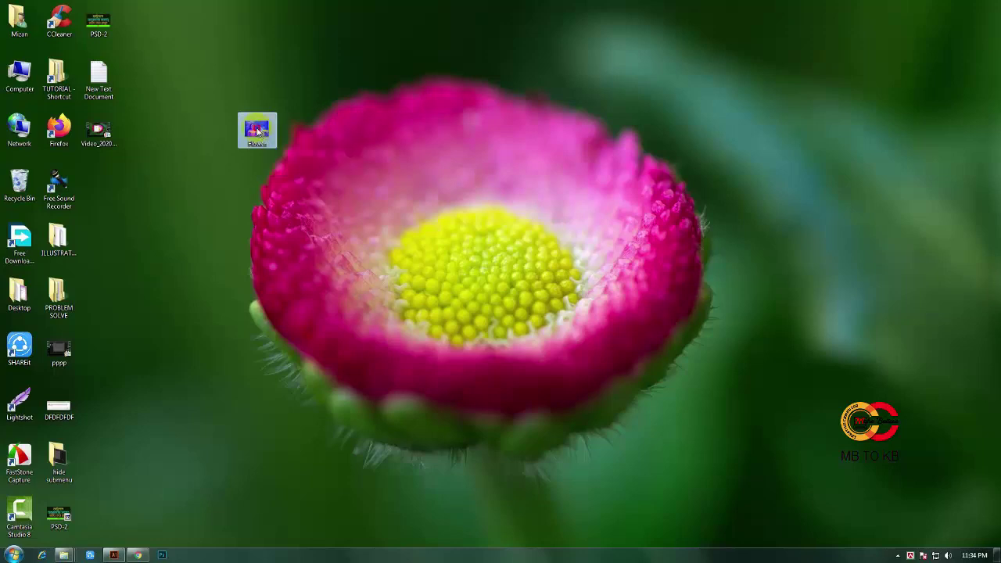
click(354, 133)
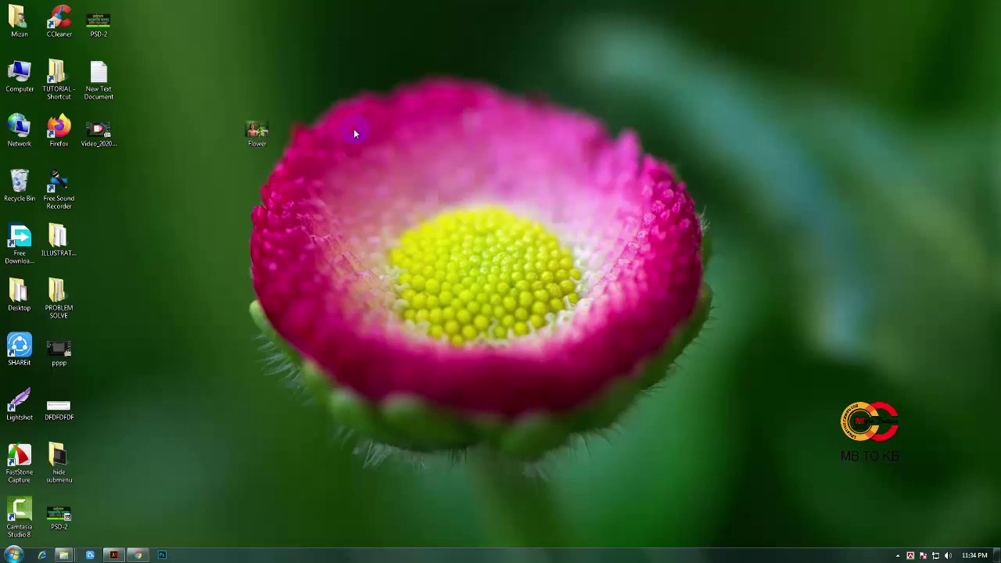
- Switch back to Chrome and upload the Flower image from the Desktop folder to TinyPNG for compression
click(138, 554)
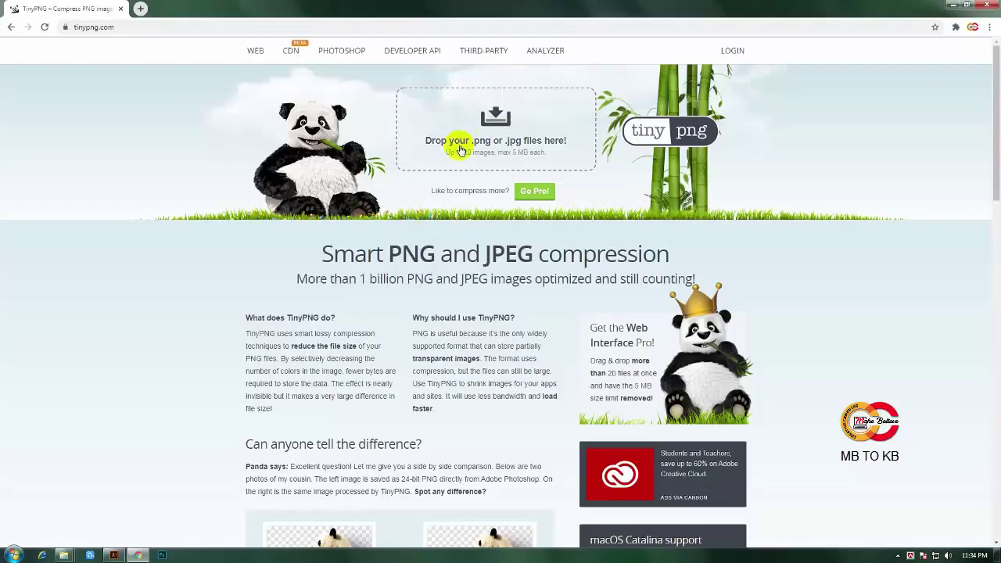
click(495, 115)
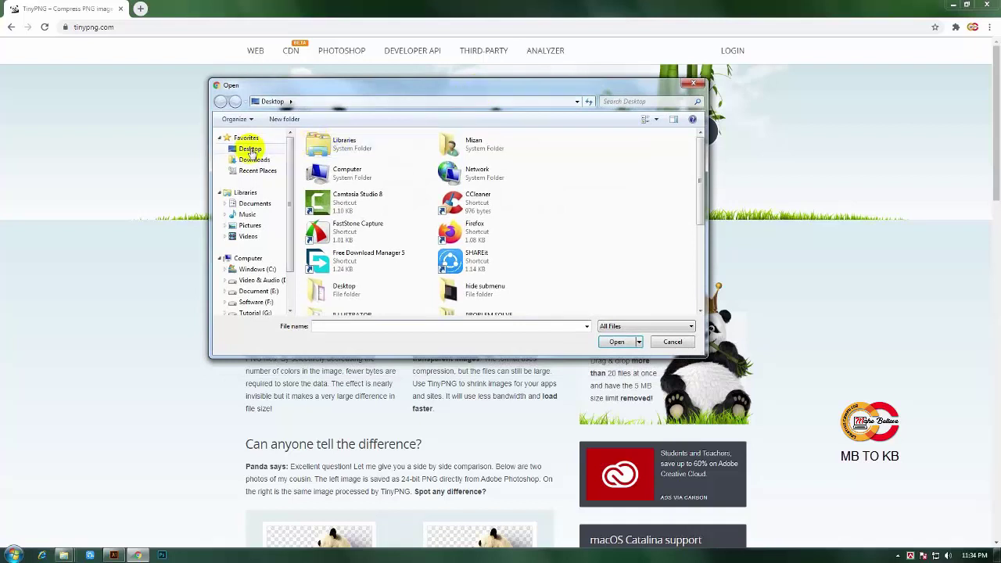
click(250, 150)
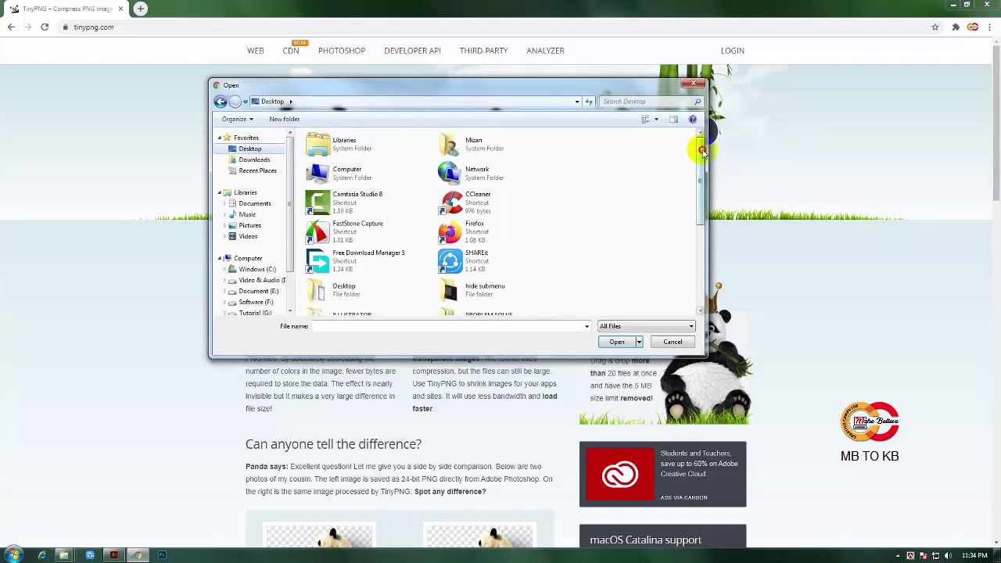
drag(699, 152, 699, 211)
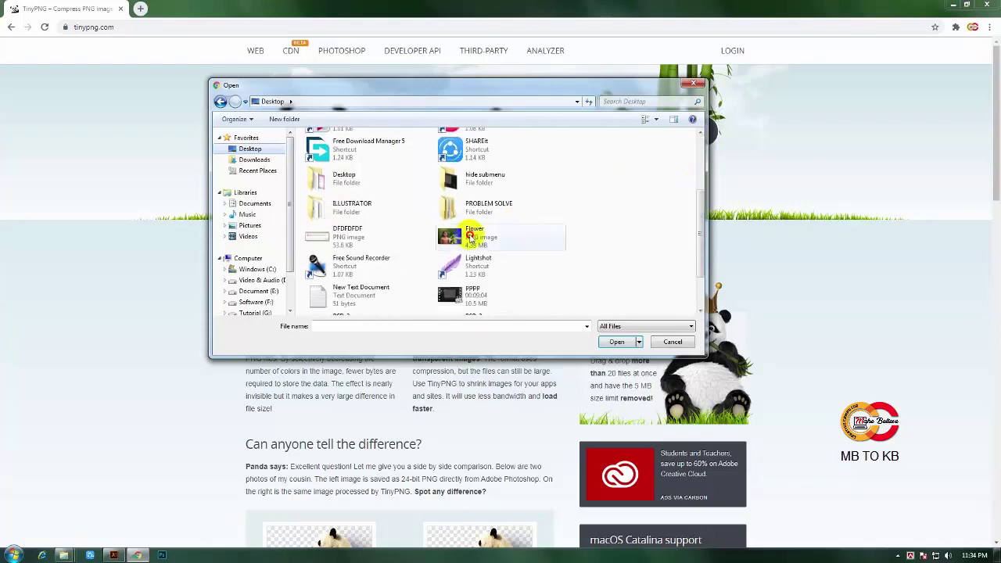
click(485, 236)
click(617, 343)
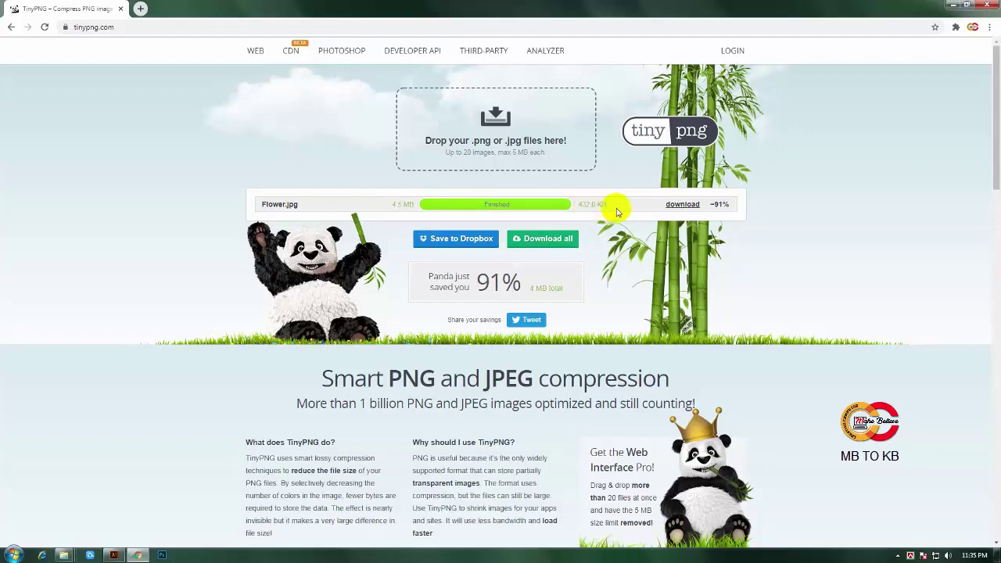
- Download the compressed Flower.jpg and show the downloaded file in its folder
click(686, 206)
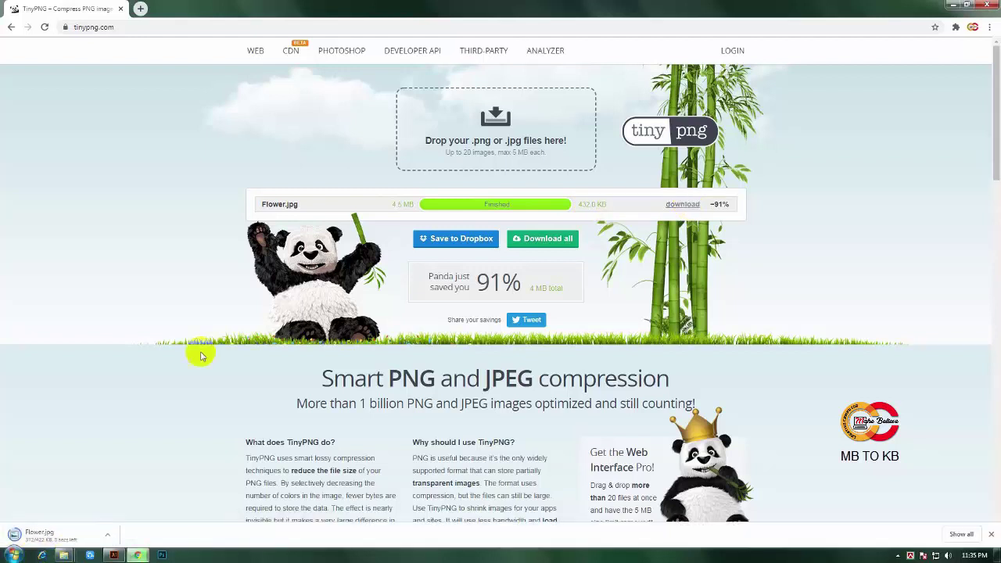
right_click(110, 536)
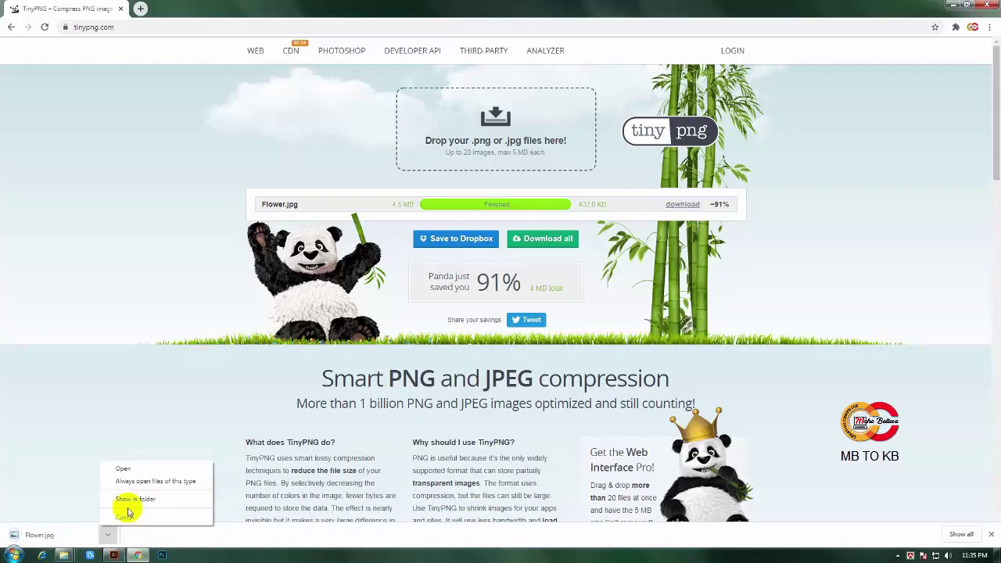
click(129, 496)
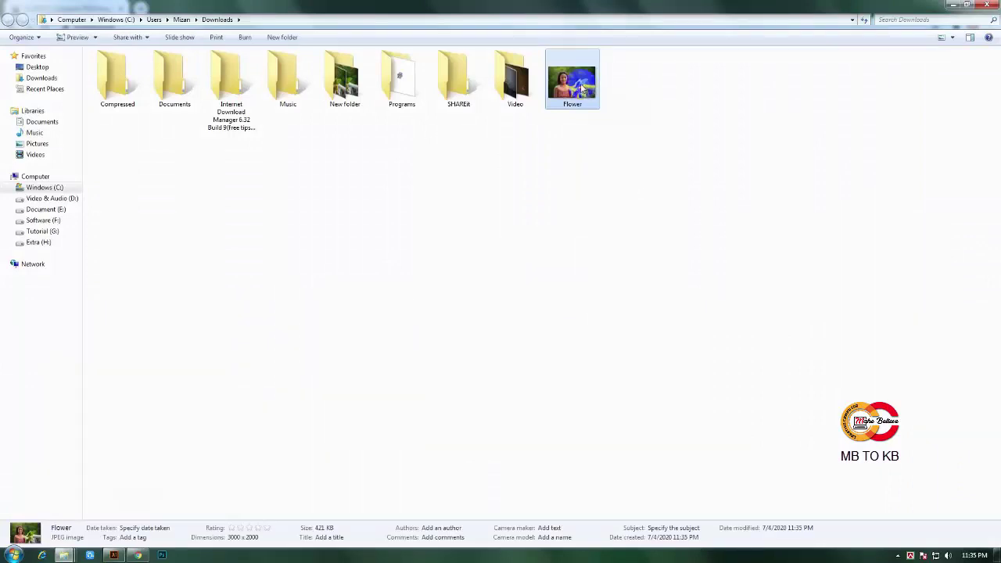
- Check the file size of the compressed Flower image in the Downloads folder through its properties
right_click(577, 80)
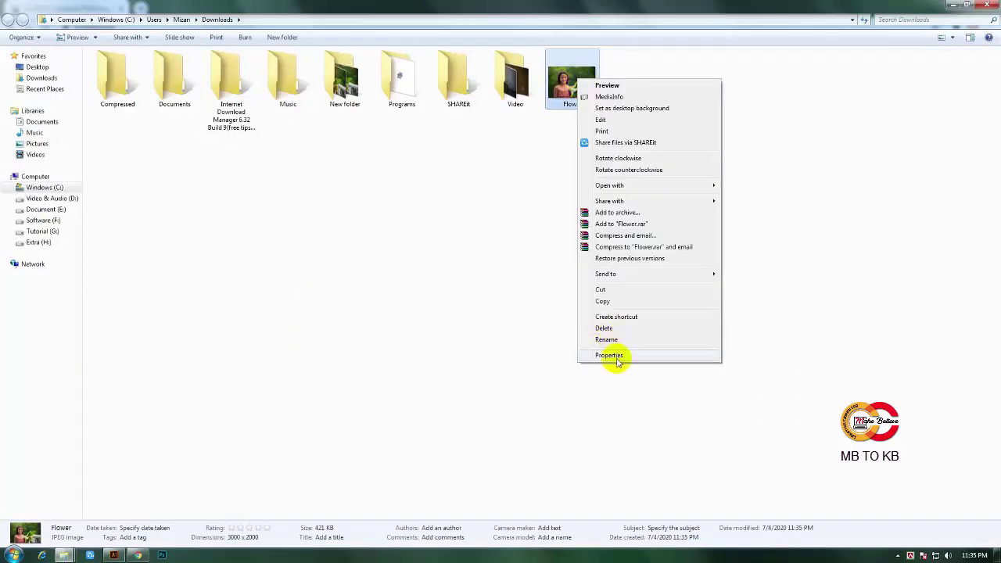
click(612, 356)
drag(638, 87, 430, 160)
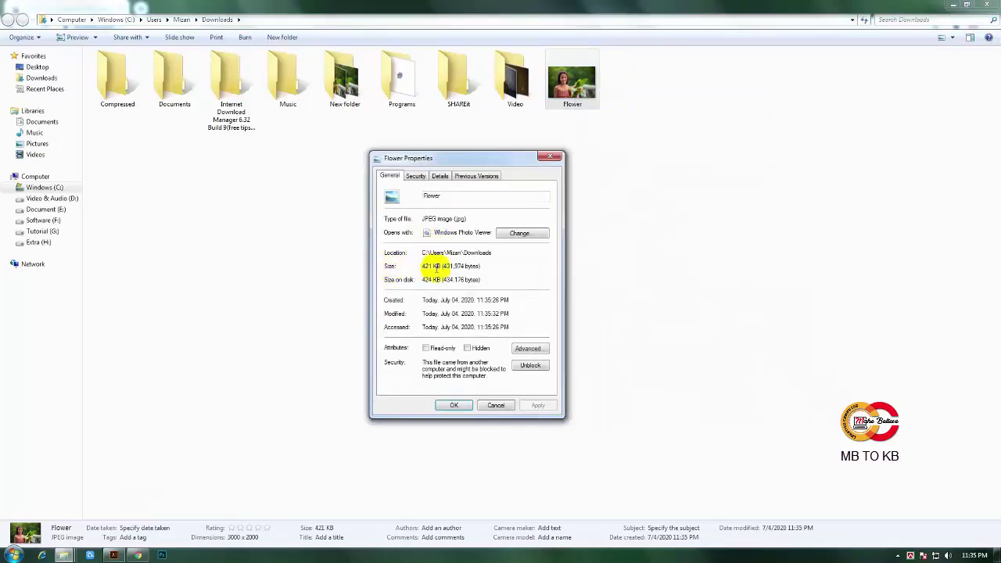
click(492, 404)
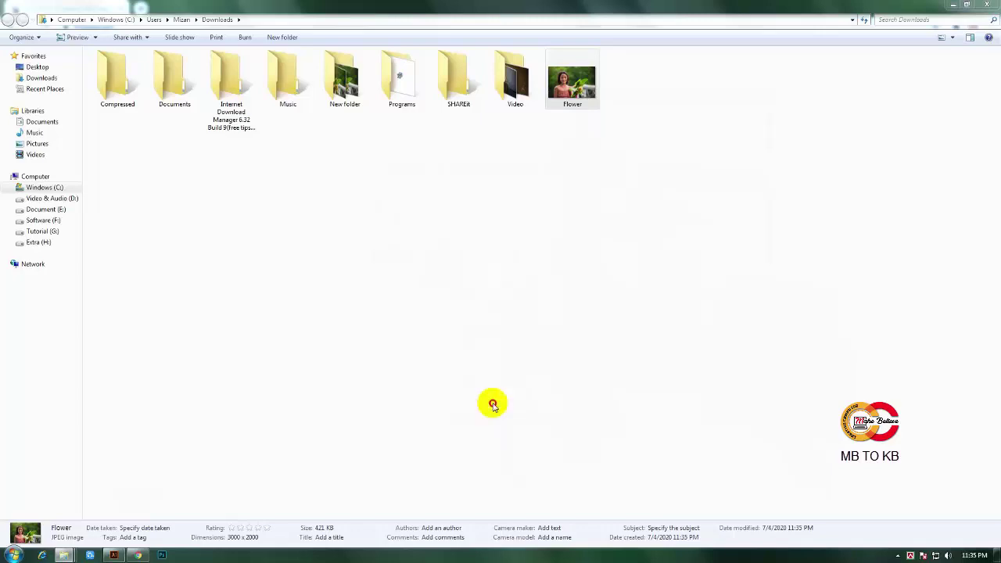
- Preview the compressed Flower image in the photo viewer to examine its quality, and close the viewer
double_click(575, 79)
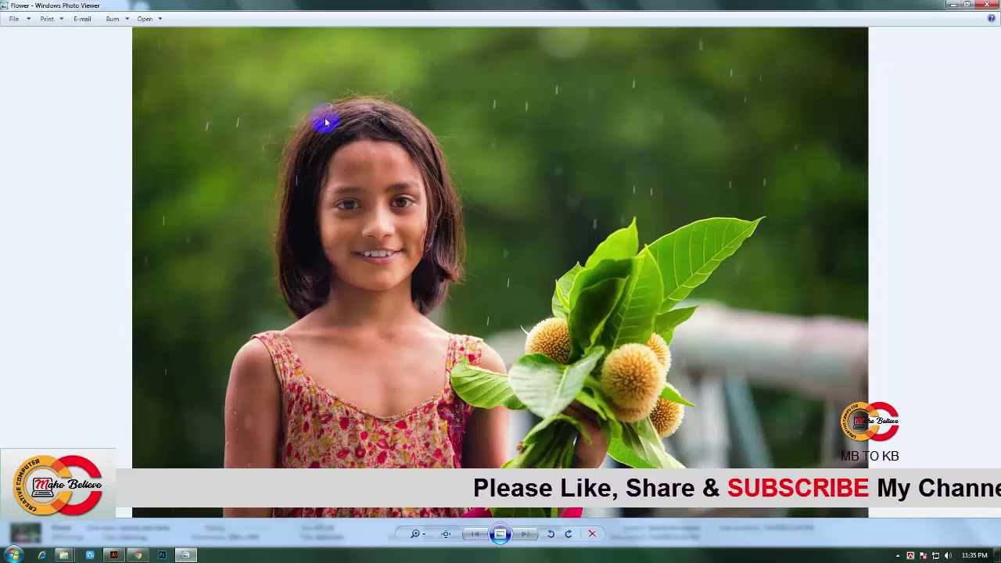
key(alt+F4)
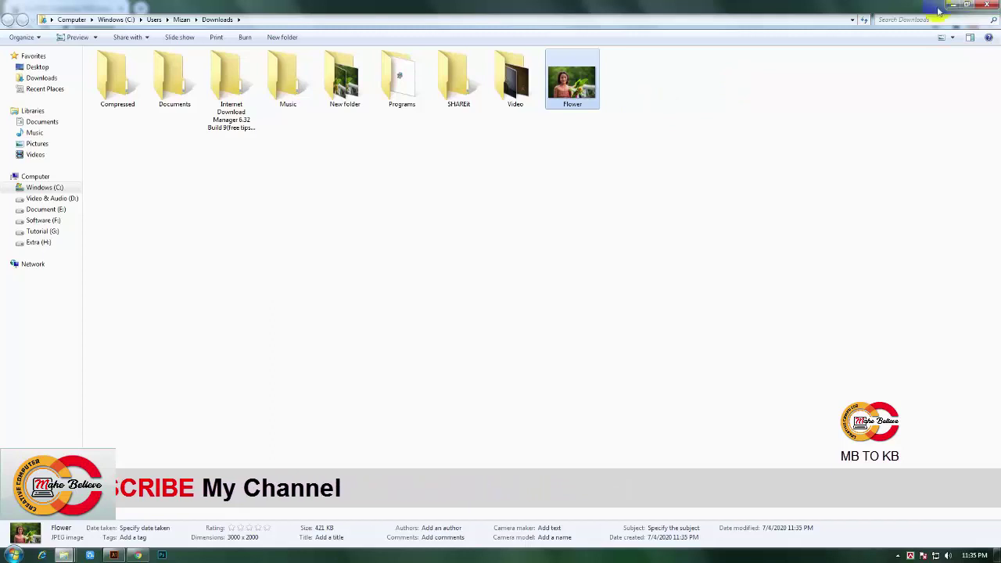
click(670, 134)
click(586, 102)
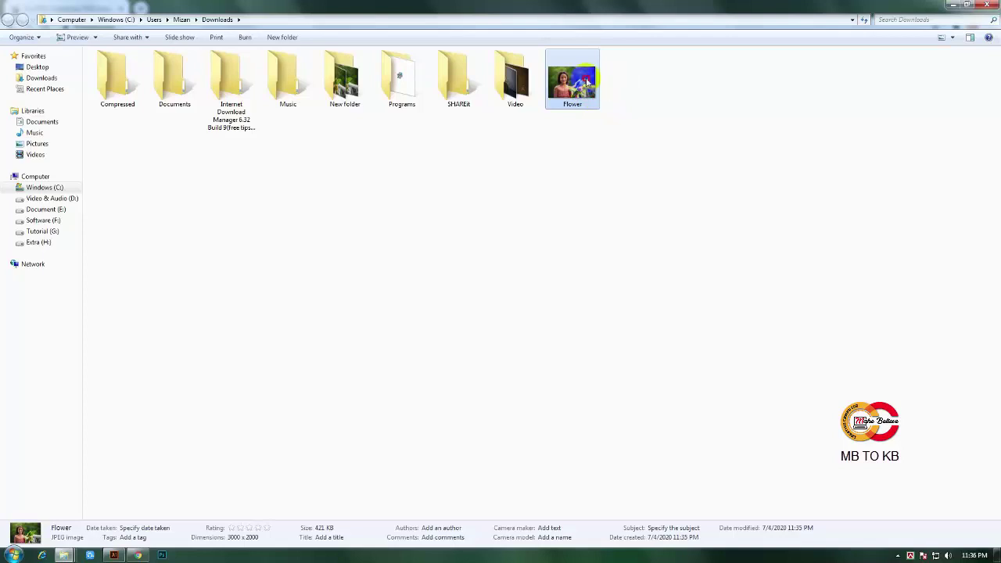
- Minimize the Downloads folder window and the browser to return to the desktop
click(953, 5)
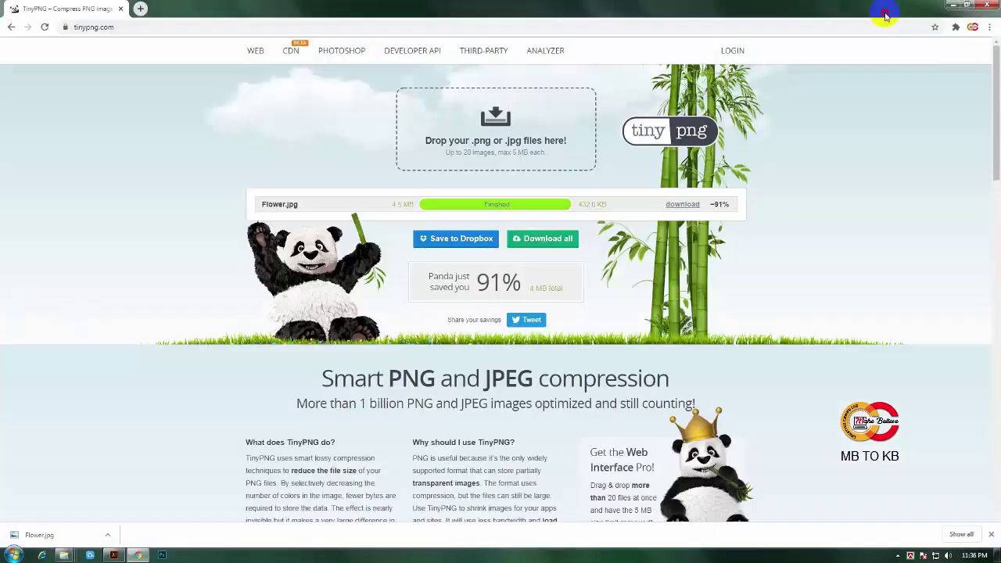
click(952, 4)
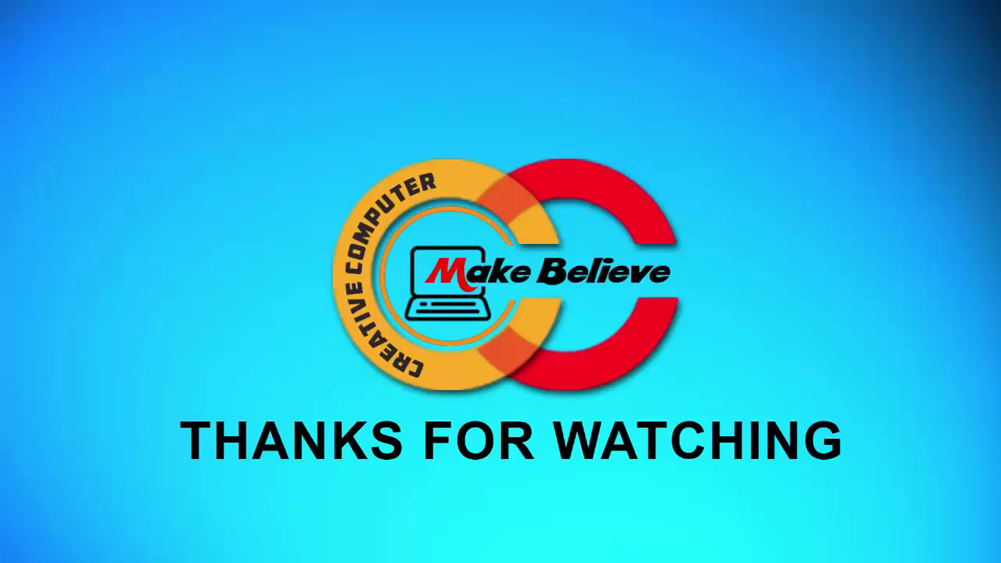